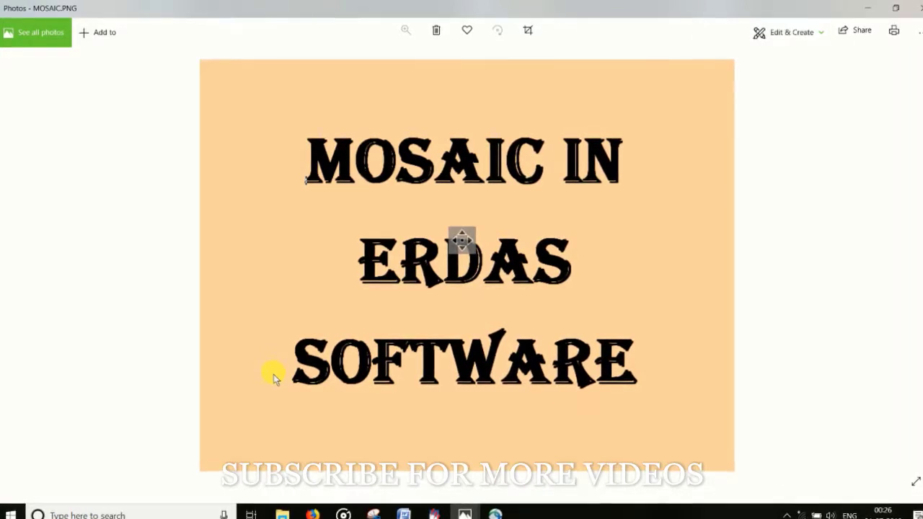
Minimize the title image and restore the ERDAS IMAGINE 9.2 main toolbar window from the taskbar
left_click(868, 14)
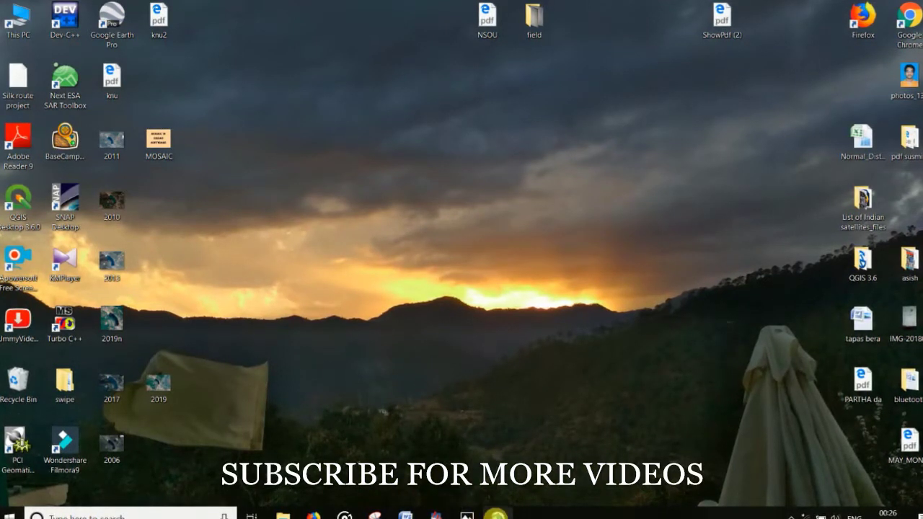
left_click(496, 515)
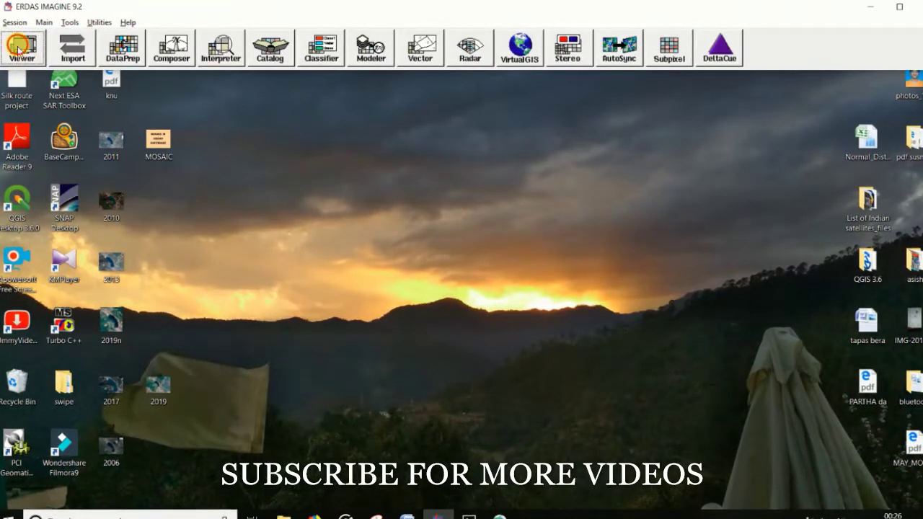
Open a new viewer, load crop.img and fit it to the window
left_click(19, 45)
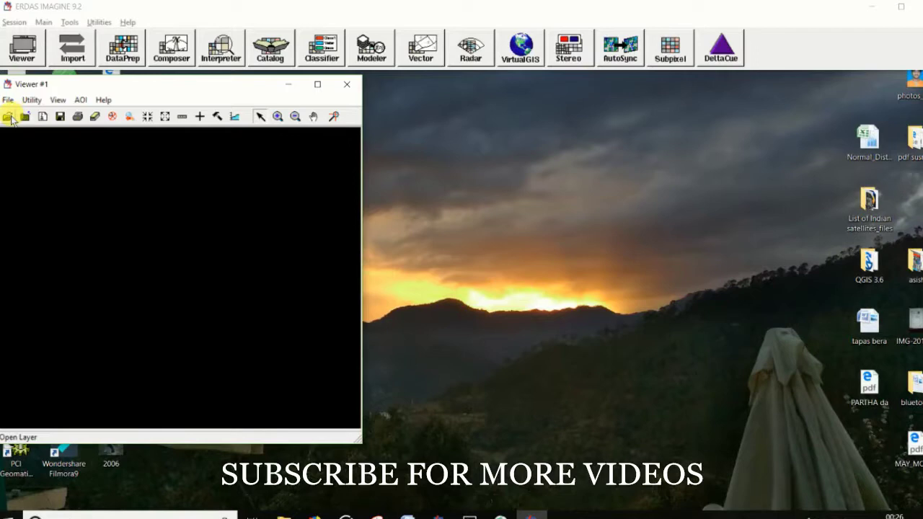
left_click(8, 117)
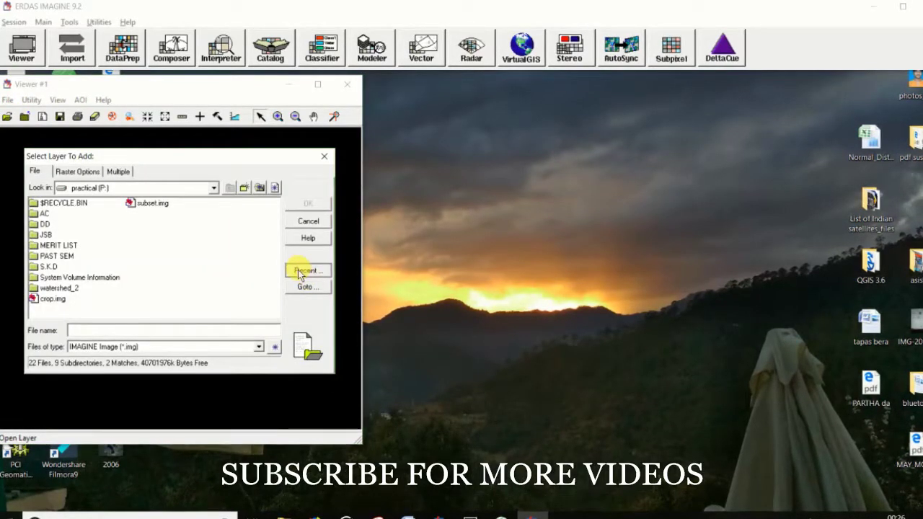
left_click(298, 269)
left_click(90, 323)
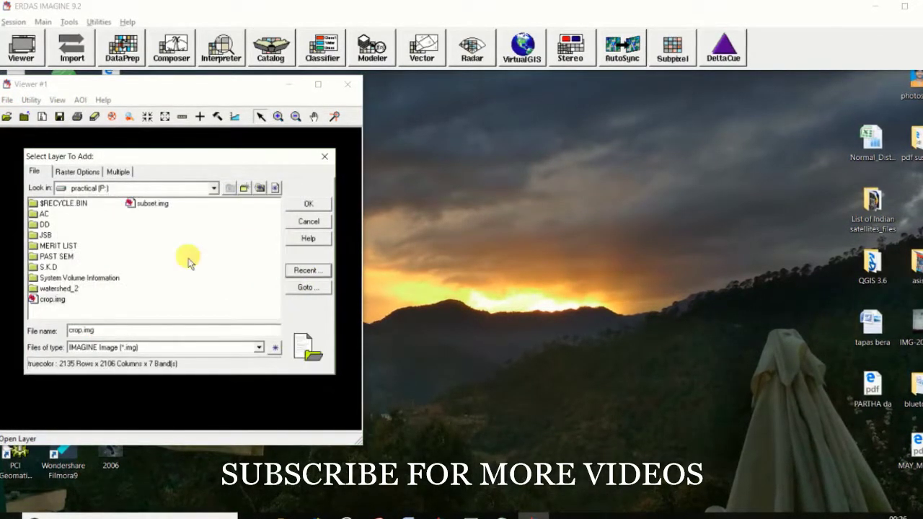
left_click(294, 207)
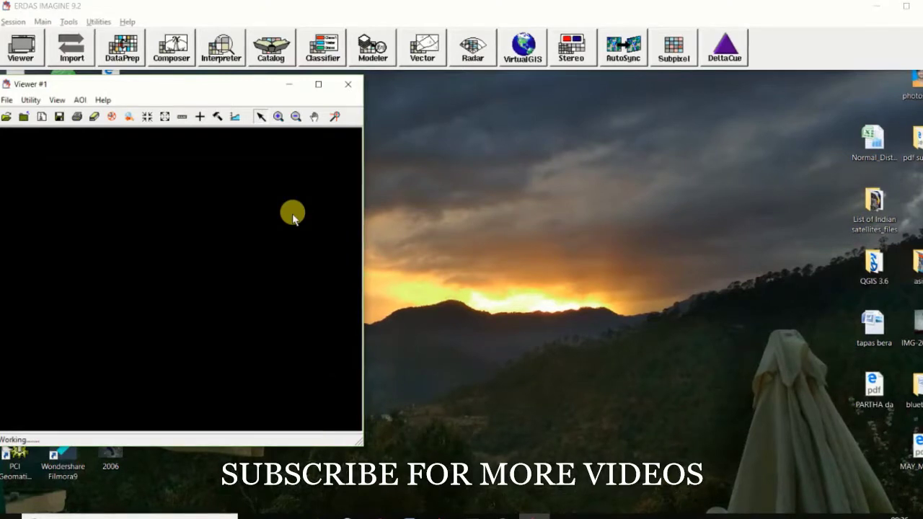
right_click(216, 202)
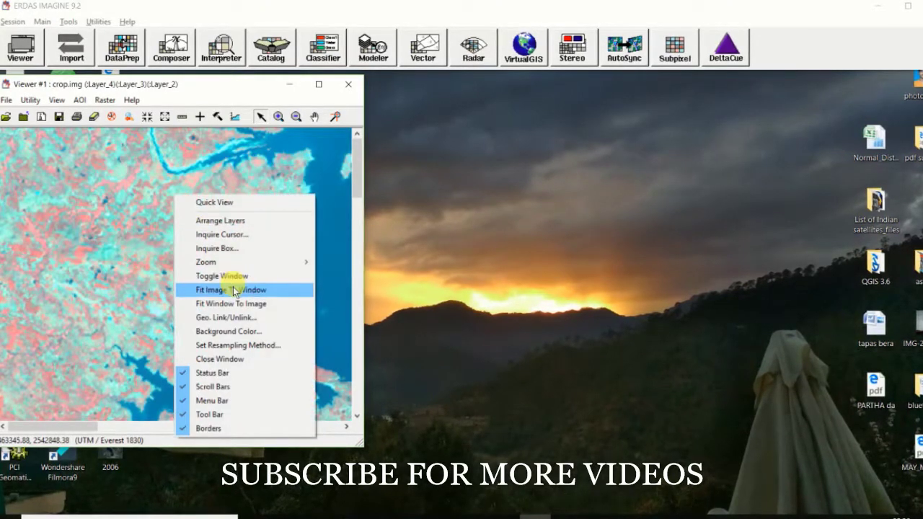
left_click(232, 287)
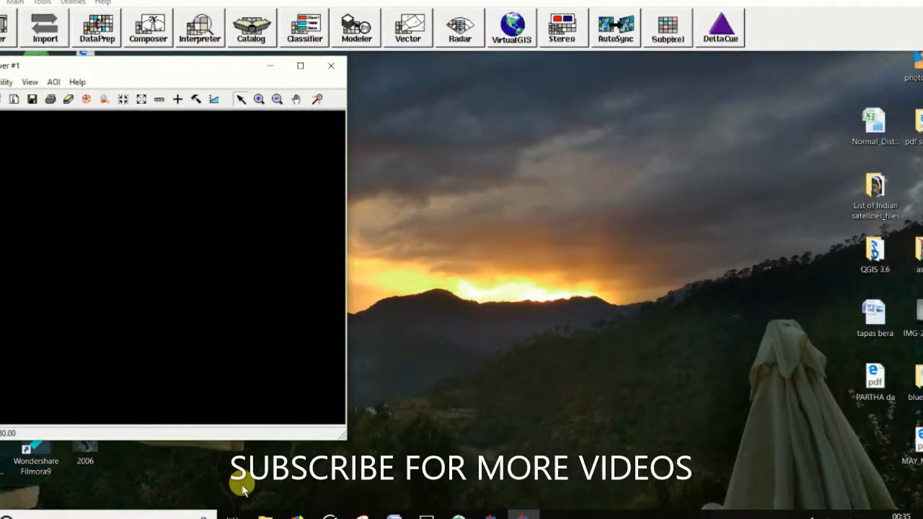
Load crop2.img into Viewer #1 and fit the whole image to the window
left_click(2, 99)
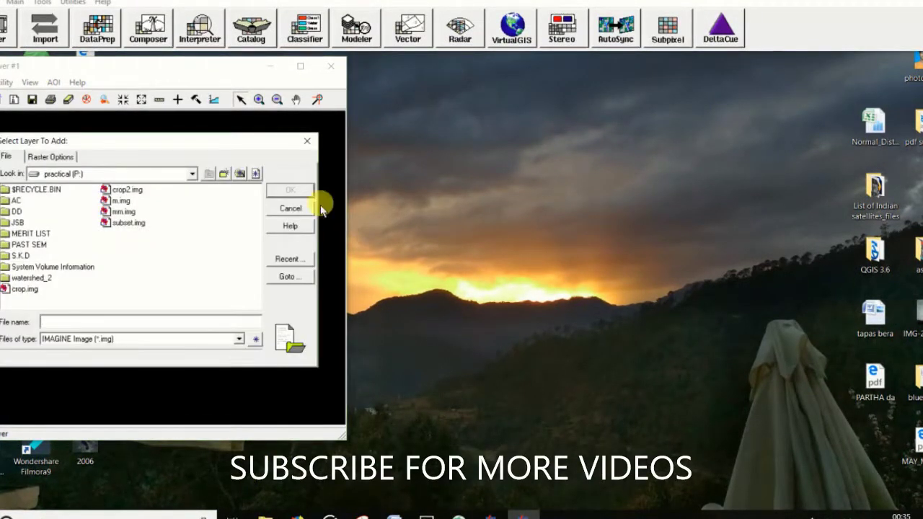
left_click(142, 191)
left_click(286, 193)
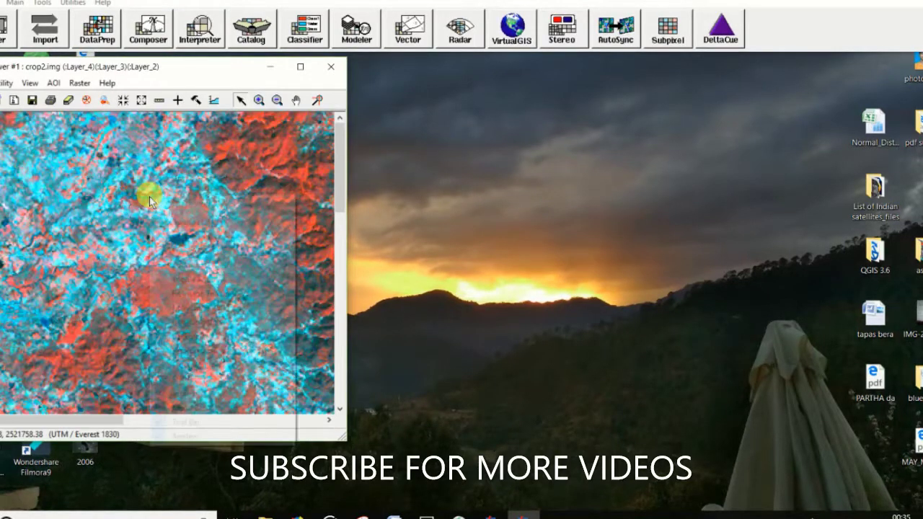
right_click(150, 196)
left_click(200, 294)
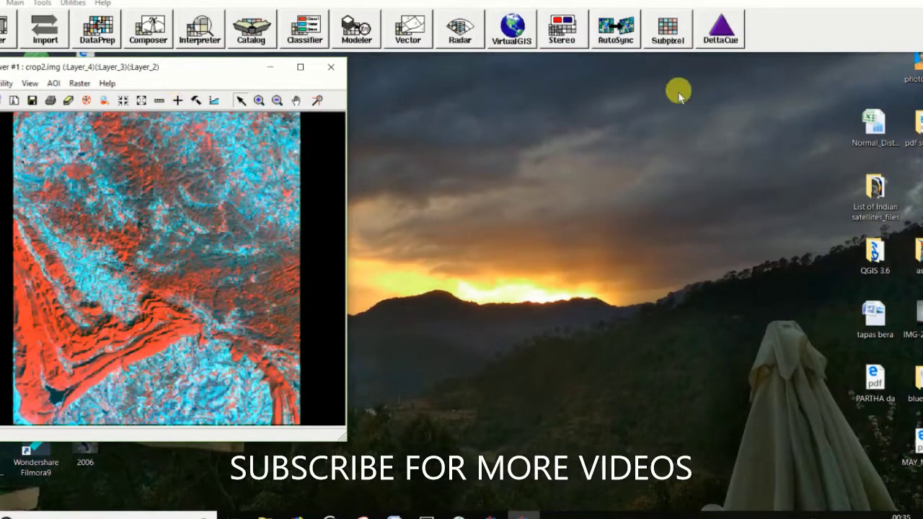
Move Viewer #1 right, open a second viewer, and load crop.img there, then clear it
left_click_drag(212, 68, 724, 64)
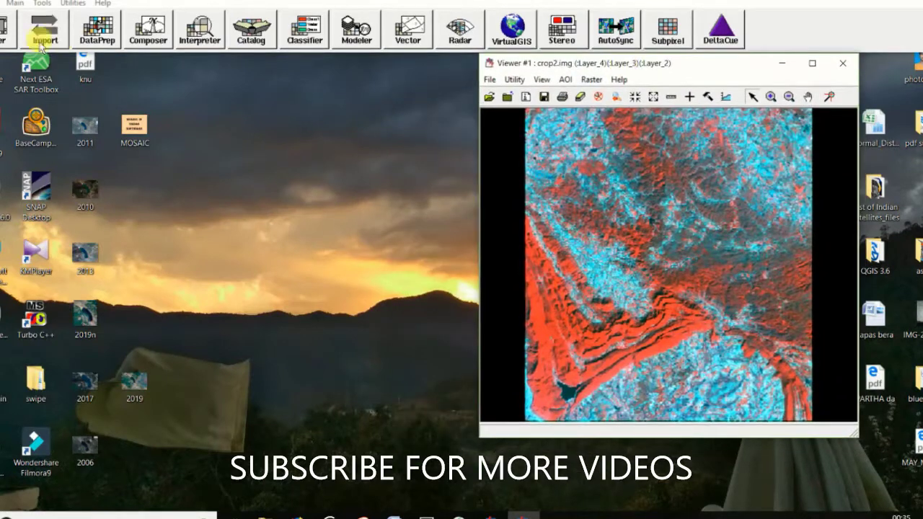
left_click(4, 29)
left_click(2, 101)
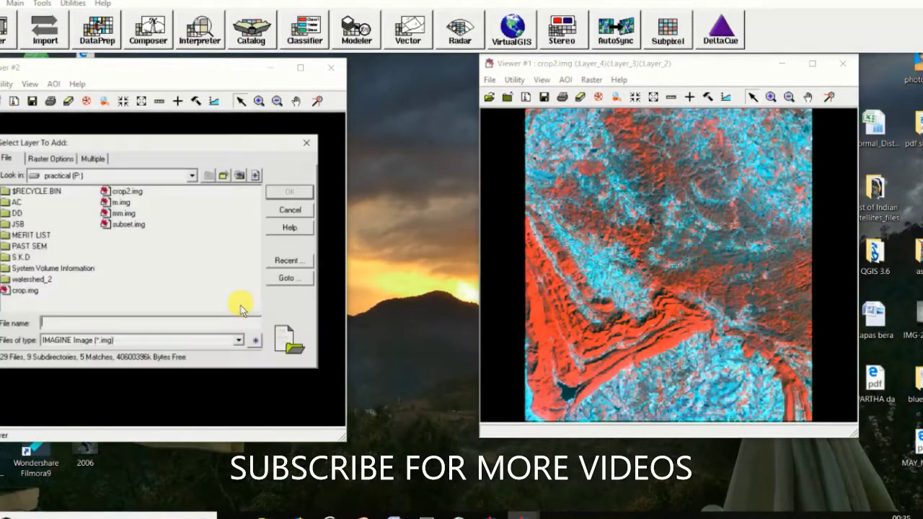
left_click(24, 290)
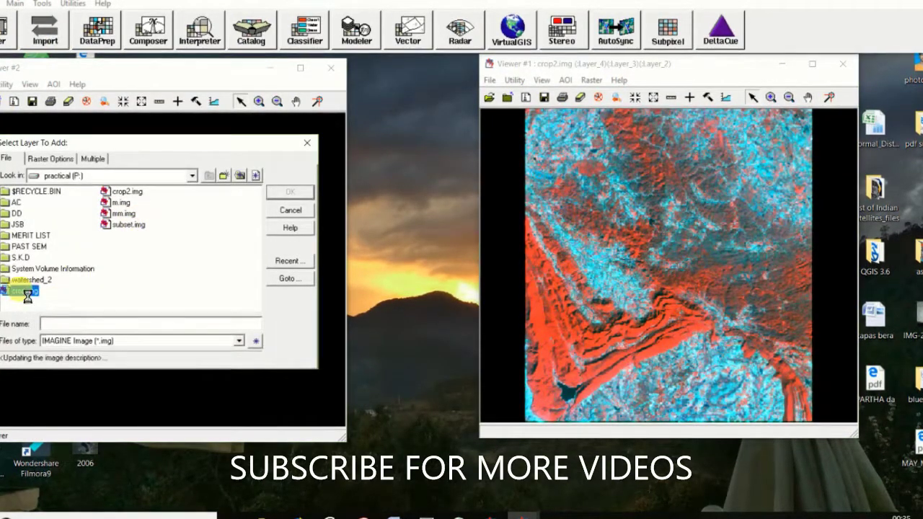
left_click(288, 191)
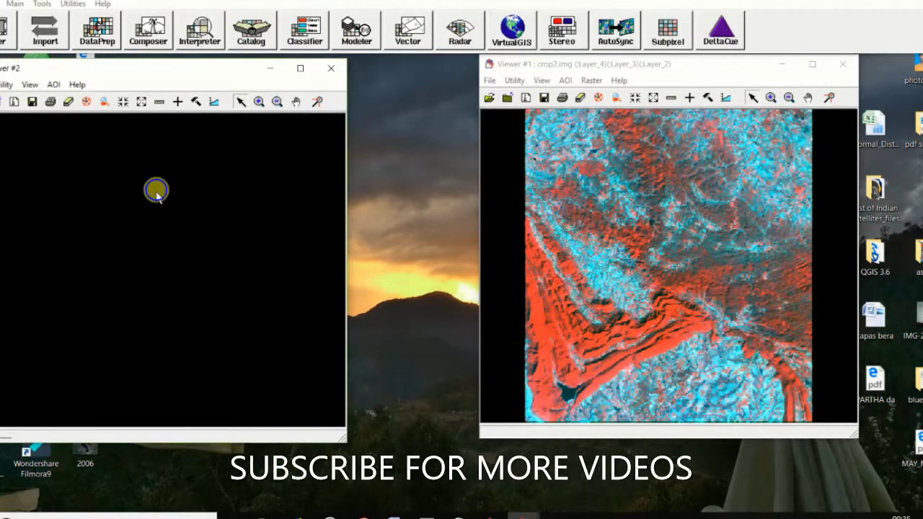
right_click(157, 193)
left_click(230, 290)
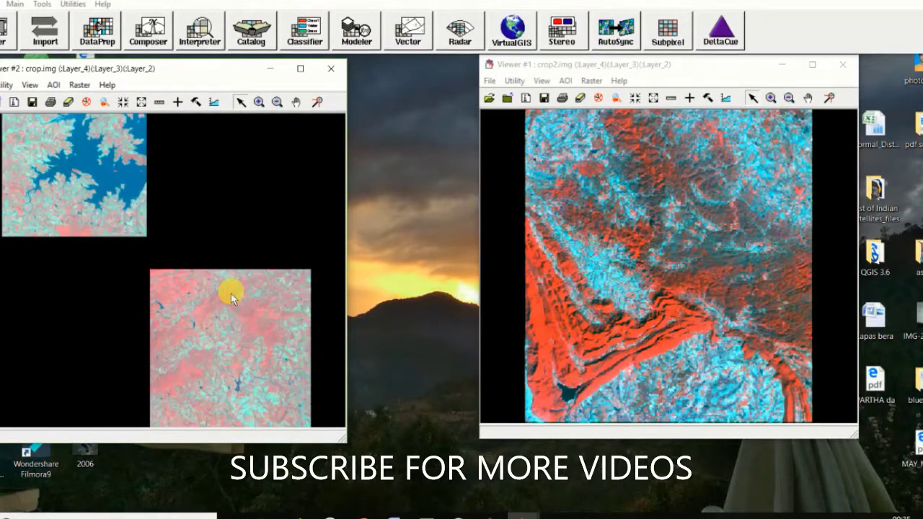
left_click(331, 68)
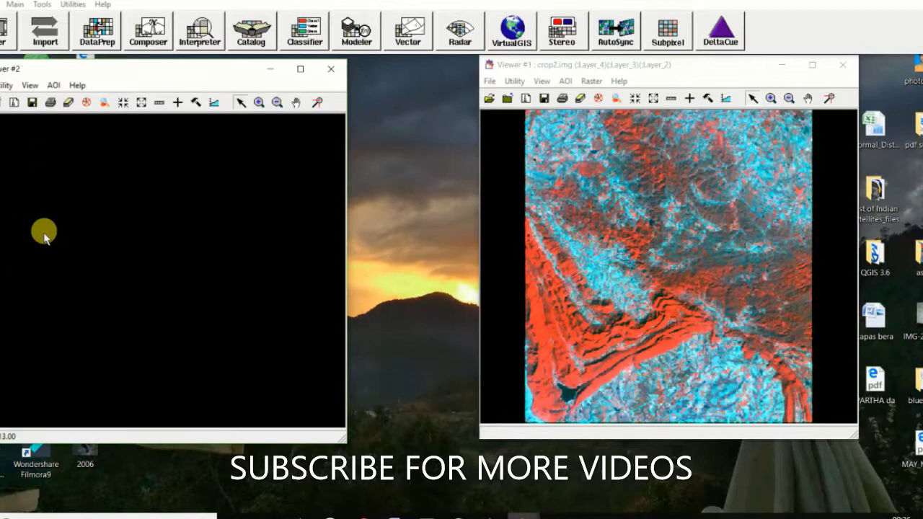
Load subset.img into Viewer #2, fit it to the window, and align both viewers side by side
left_click(1, 102)
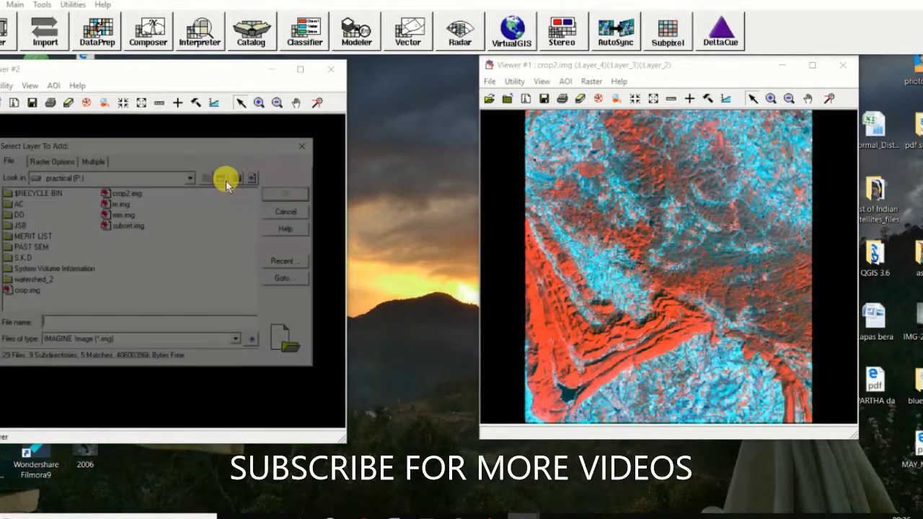
left_click(129, 226)
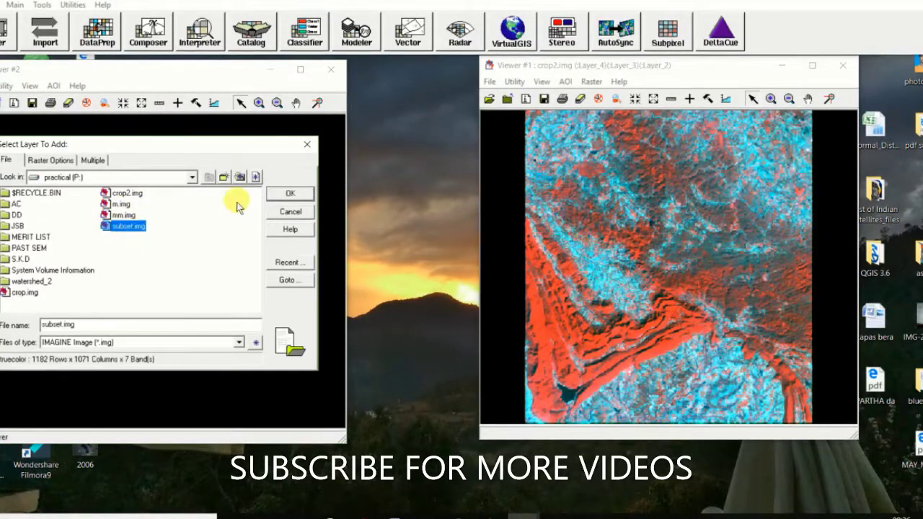
left_click(277, 193)
right_click(125, 189)
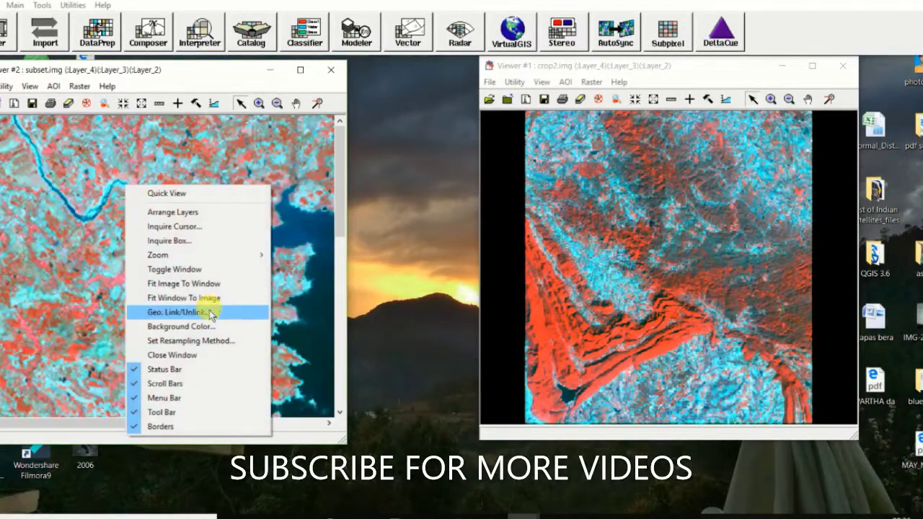
left_click(204, 284)
left_click_drag(573, 84, 456, 85)
left_click_drag(263, 81, 265, 97)
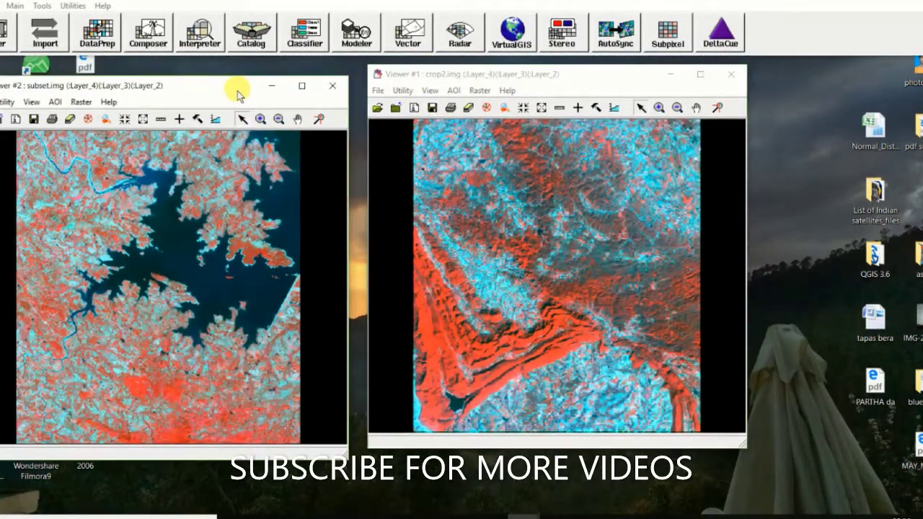
mouse_move(432, 74)
left_mouse_down()
mouse_move(433, 86)
mouse_move(420, 87)
left_mouse_up()
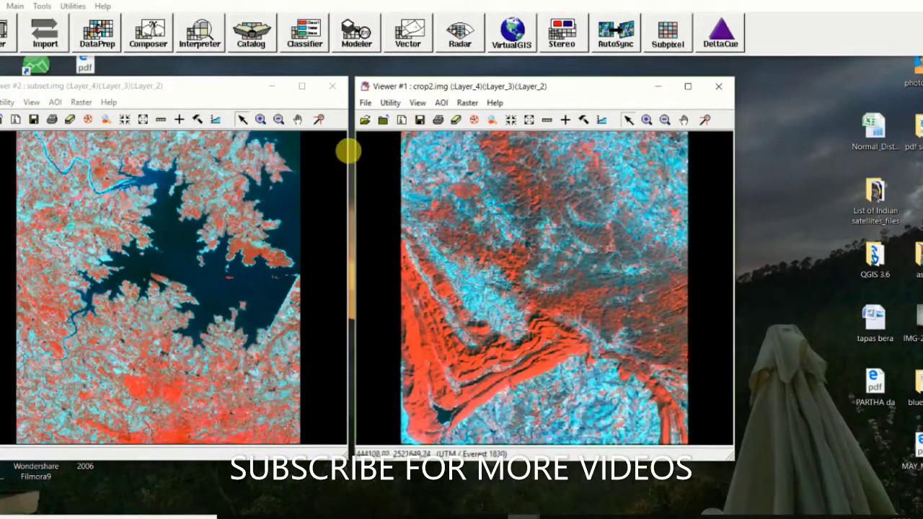
Launch the Mosaic Tool from DataPrep > Mosaic Images
left_click(112, 41)
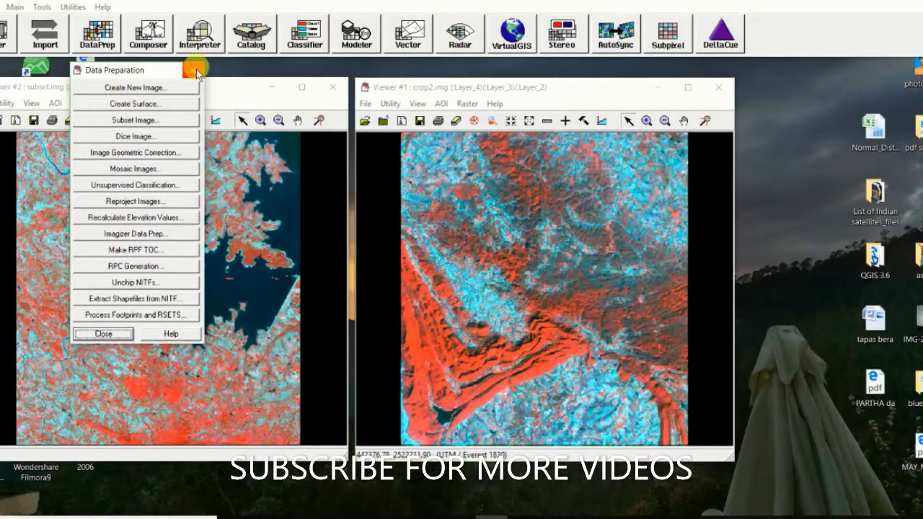
left_click(148, 171)
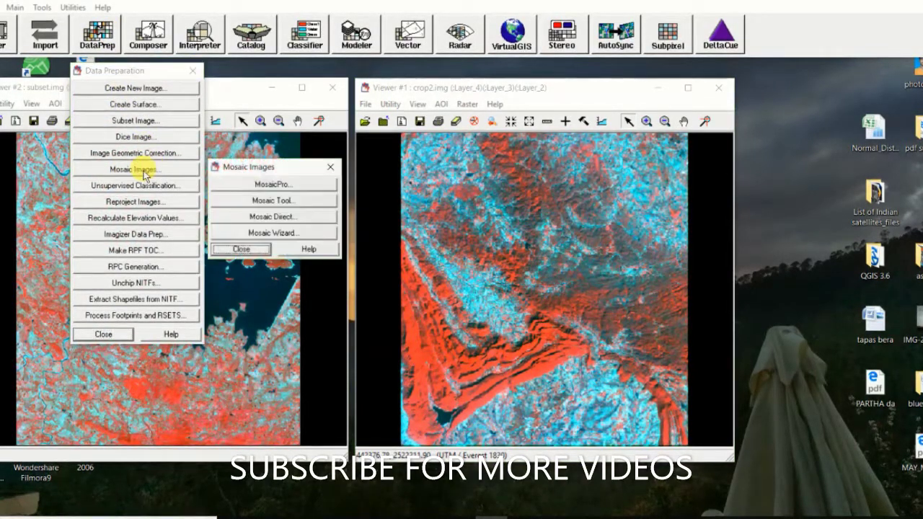
left_click(266, 201)
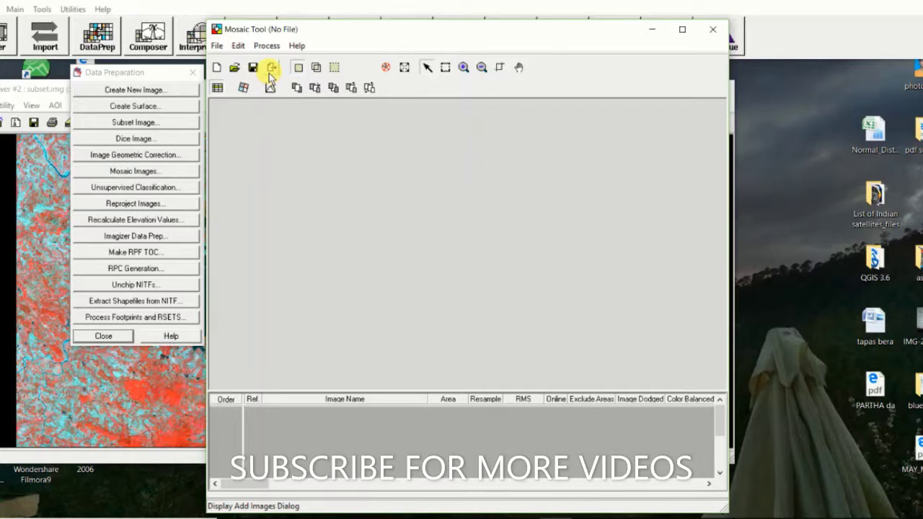
In the Add Images dialog, select crop2.img and subset.img from the practical (P:) drive
left_click(272, 70)
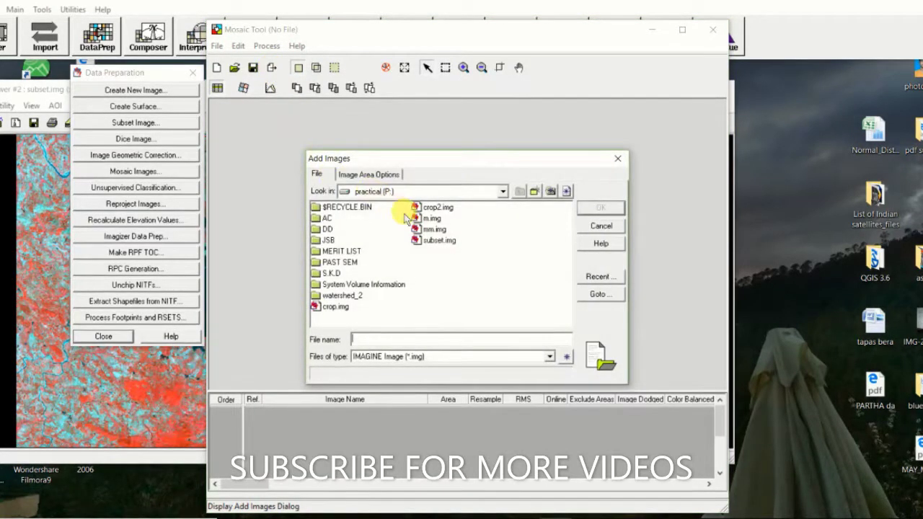
left_click(434, 208)
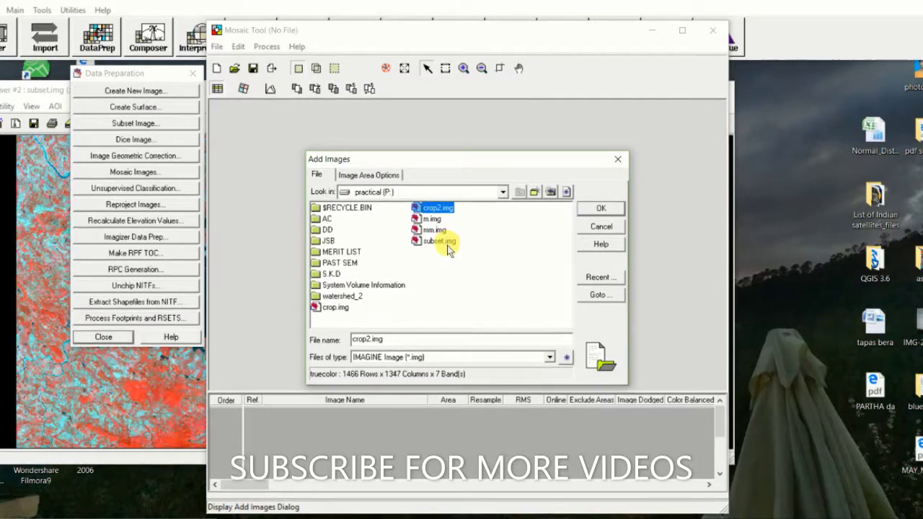
left_click(443, 241, "ctrl")
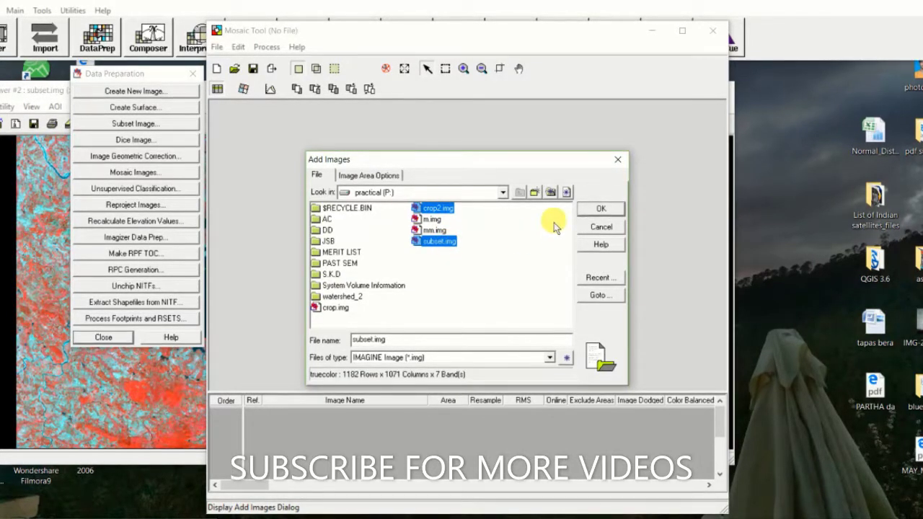
Add crop2.img and subset.img to the mosaic and select both footprint rows, 1 and 2
left_click(590, 211)
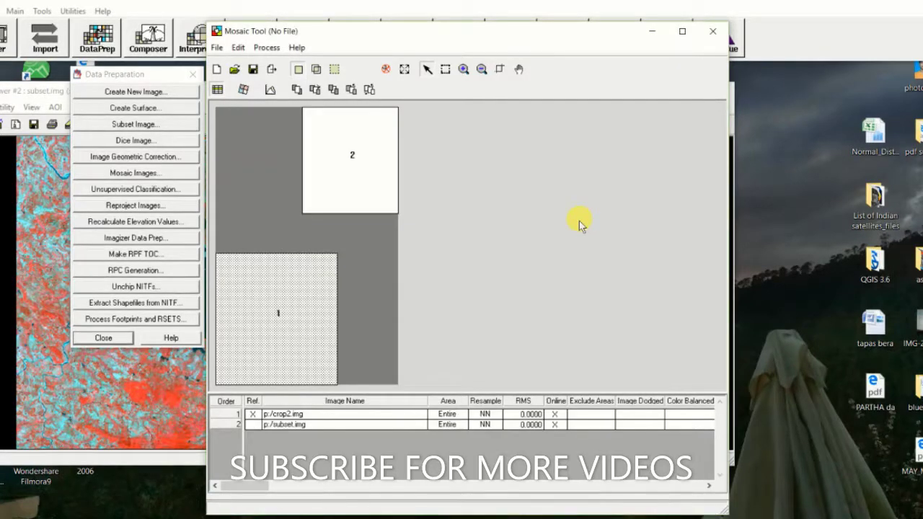
left_click(232, 416)
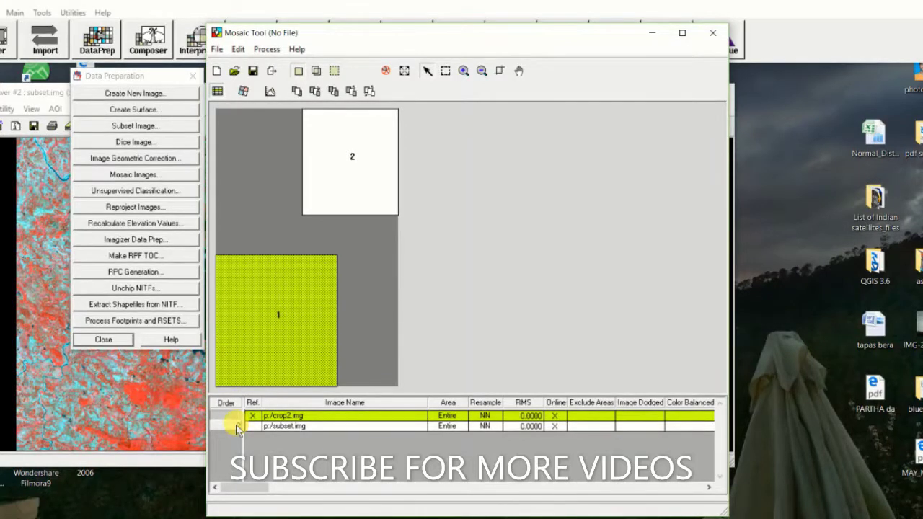
left_click(236, 425, "shift")
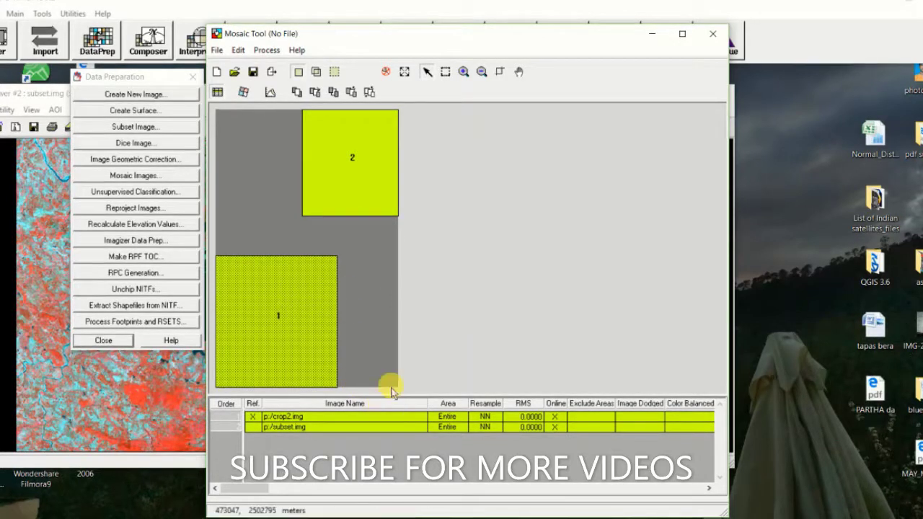
Run the mosaic with output file MOSAIC in practical (P:), letting the job reach 100%
left_click(267, 52)
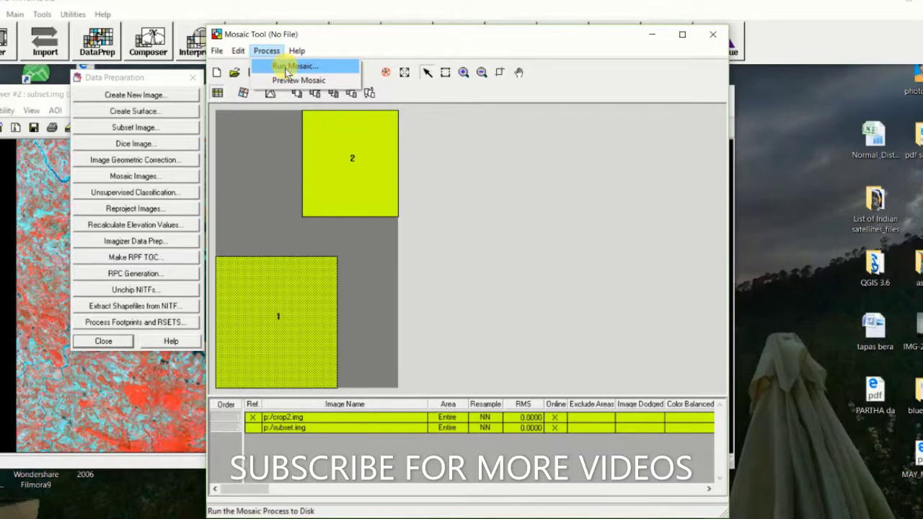
left_click(288, 67)
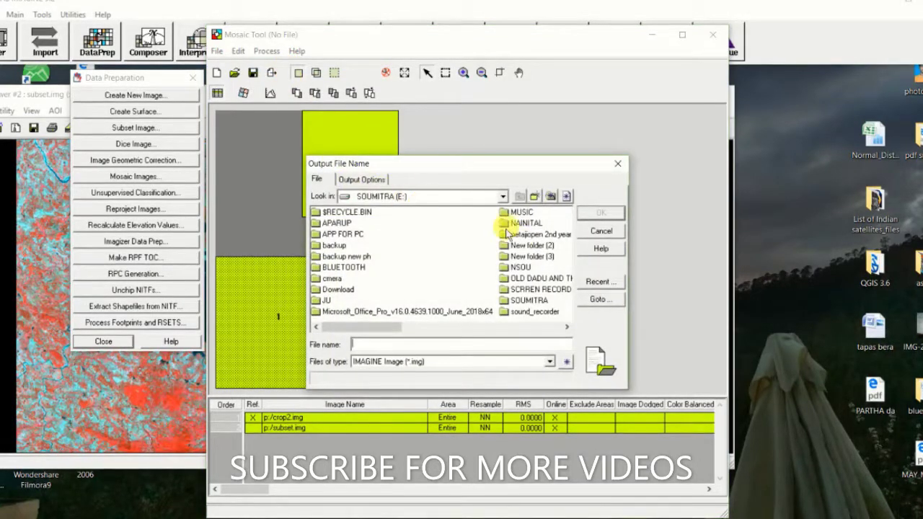
left_click_drag(469, 160, 512, 132)
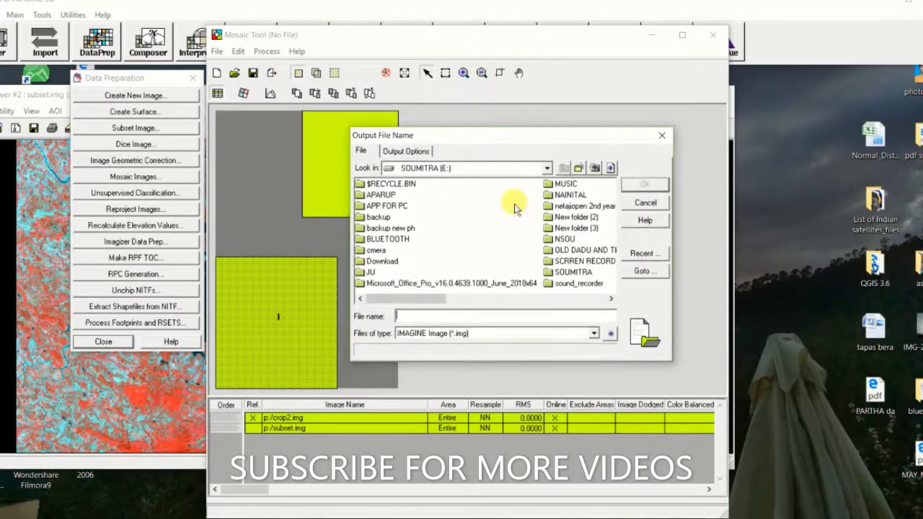
left_click(627, 256)
left_click(624, 173)
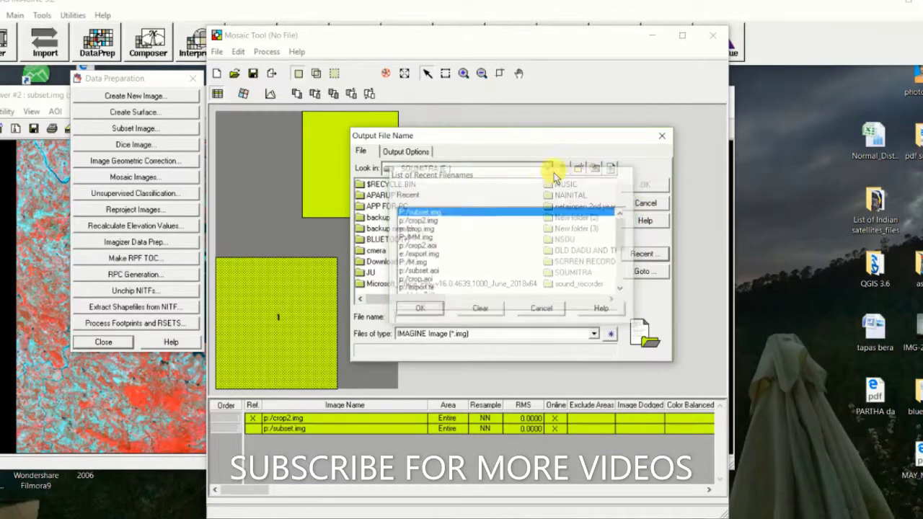
left_click(547, 168)
left_click(525, 207)
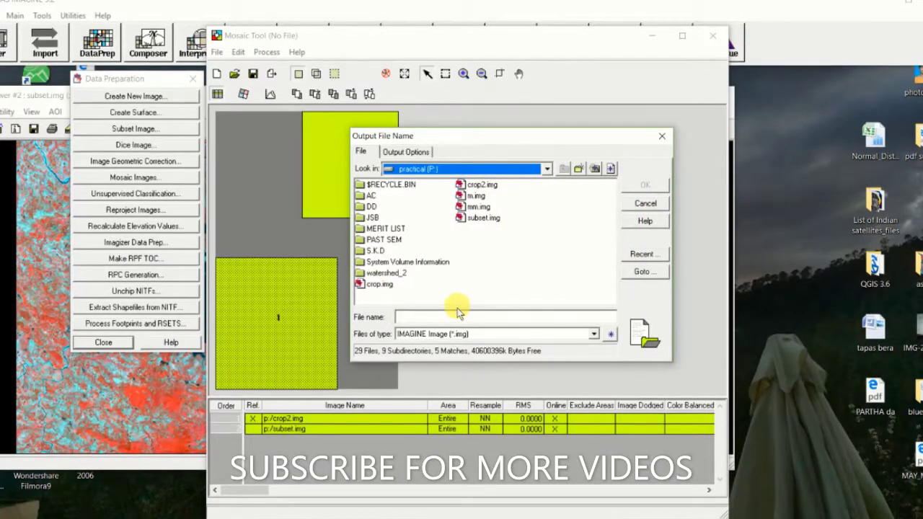
left_click(460, 323)
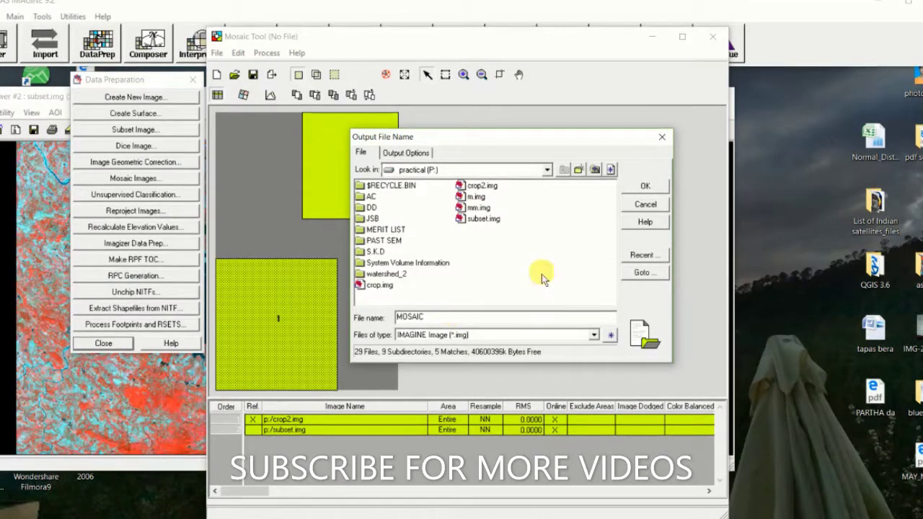
left_click(646, 187)
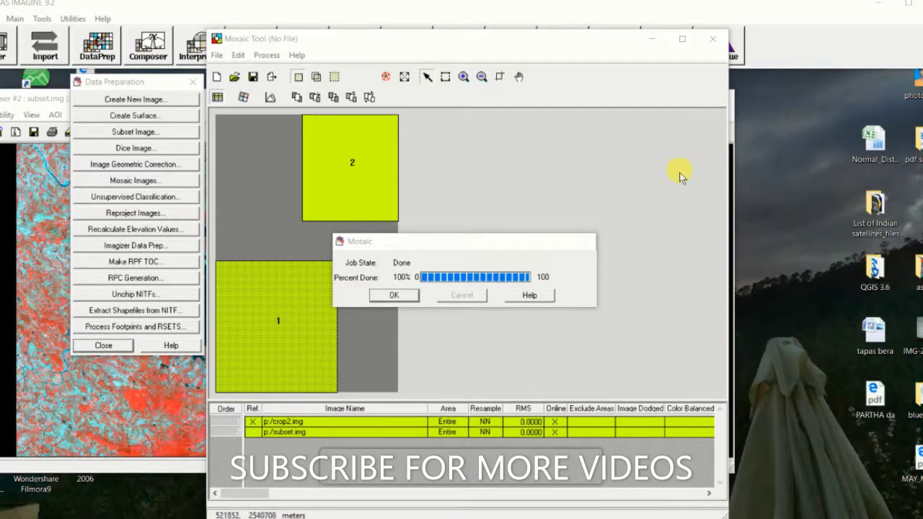
Dismiss the job report, minimize Mosaic Tool, and show mosaic.img fitted in a new Viewer #3
left_click(393, 295)
left_click(652, 39)
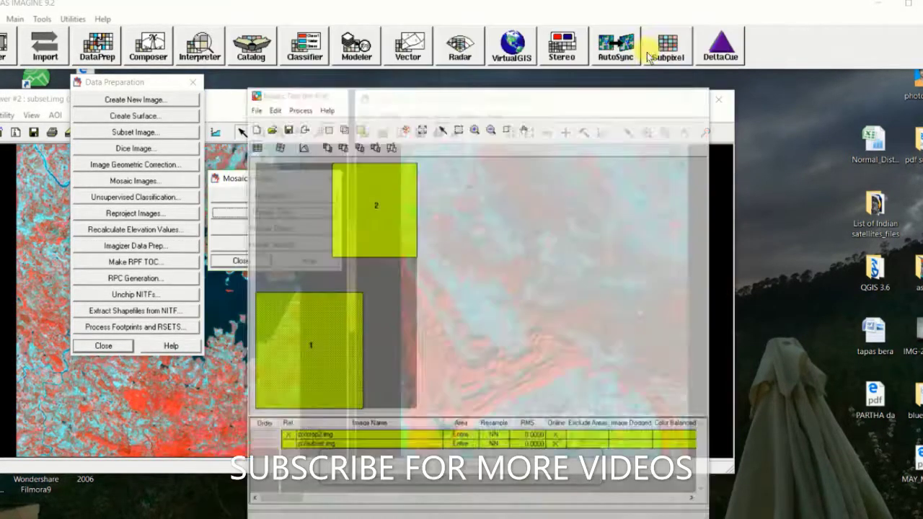
left_click(6, 46)
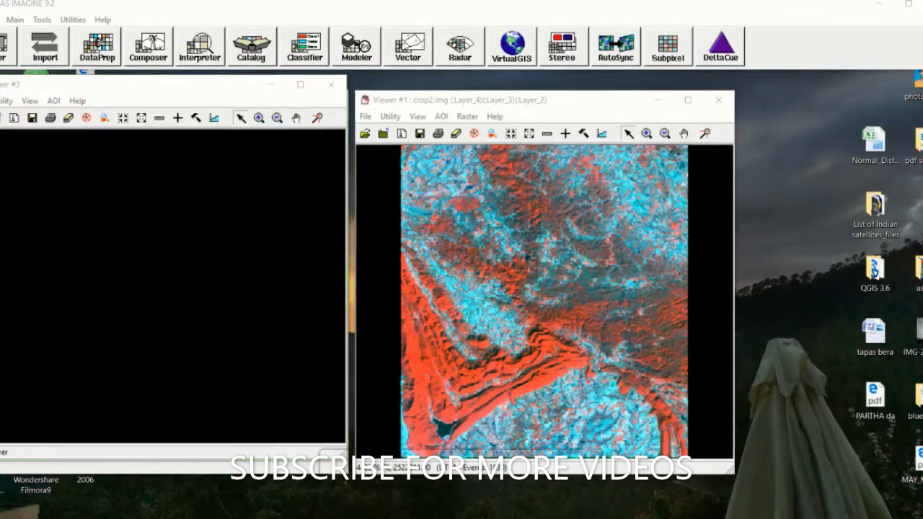
left_click(1, 117)
left_click(128, 240)
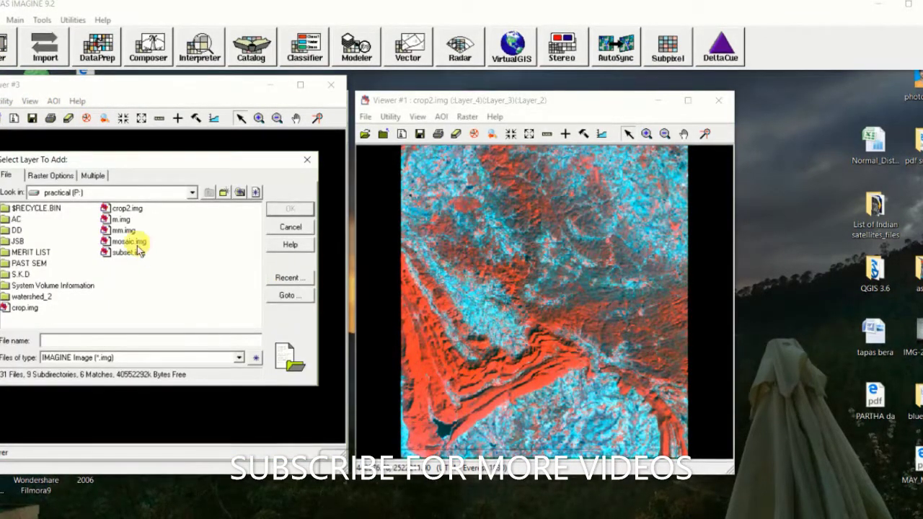
left_click(288, 209)
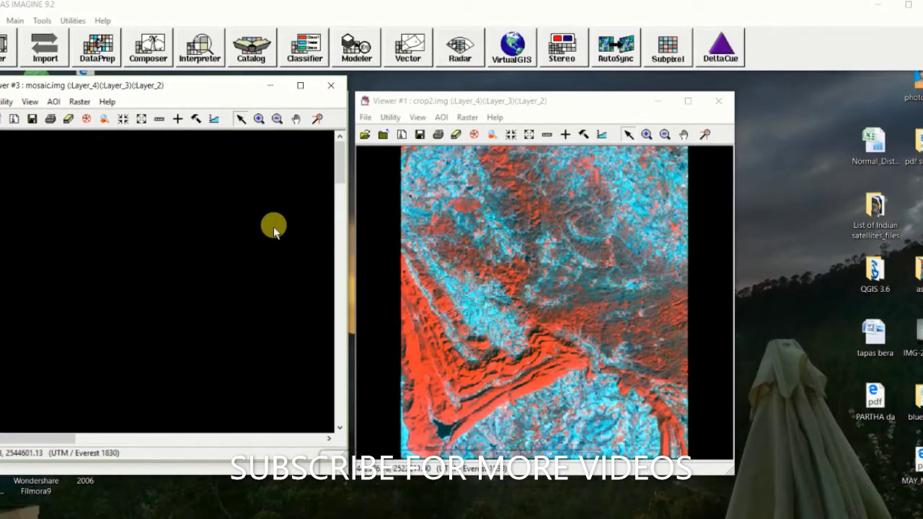
right_click(157, 212)
left_click(193, 308)
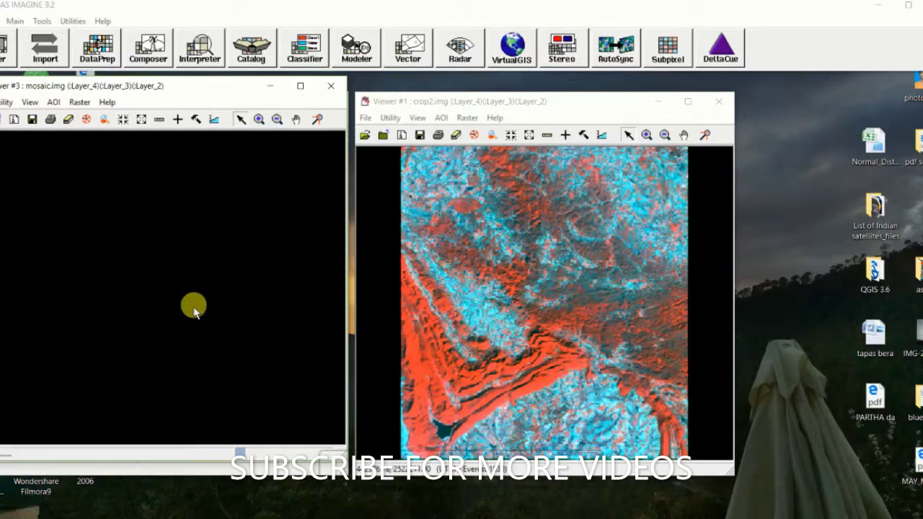
Close the Mosaic Images and Data Preparation dialogs
left_click(97, 50)
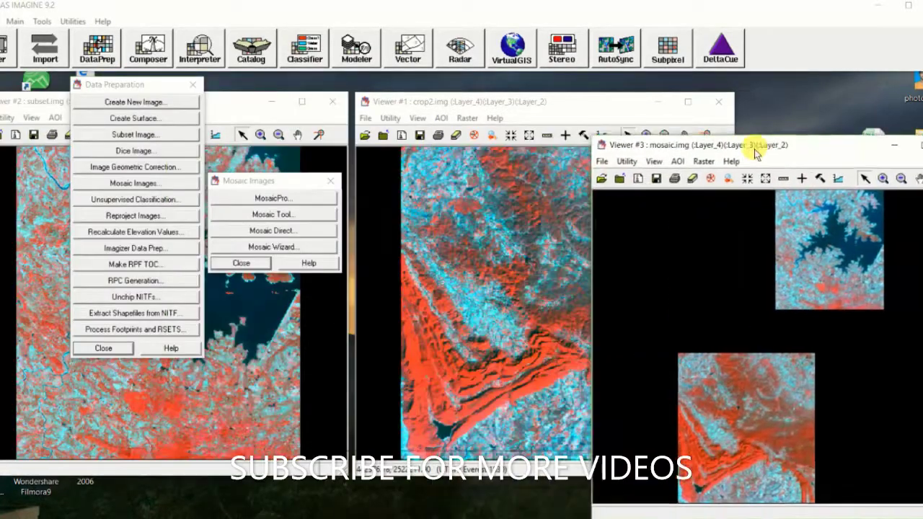
left_click(330, 181)
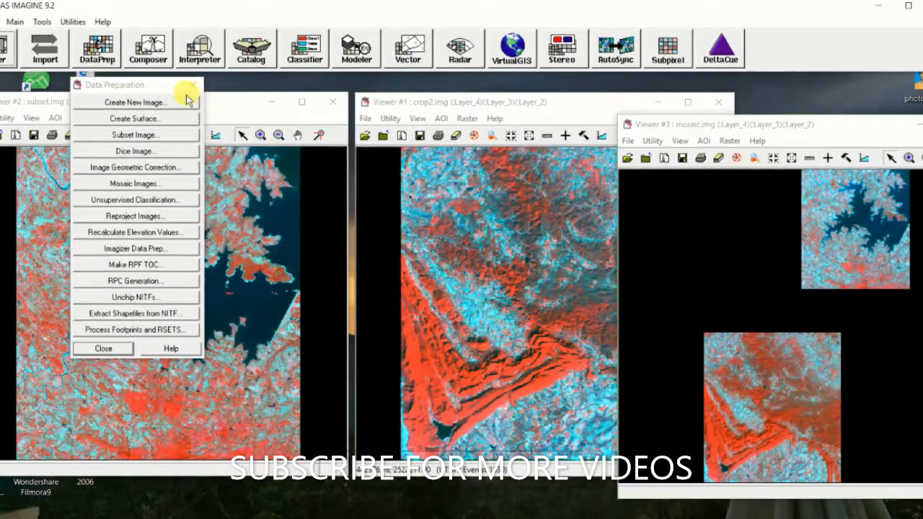
left_click(192, 84)
Arrange the subset.img, crop2.img and mosaic.img viewers in a row across the screen
left_click_drag(154, 103, 64, 93)
left_click_drag(390, 104, 316, 91)
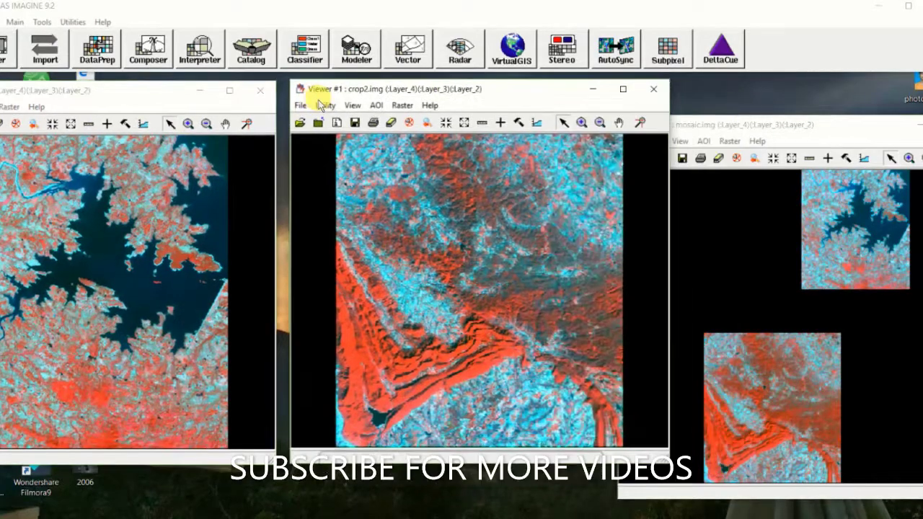
left_click_drag(718, 124, 695, 93)
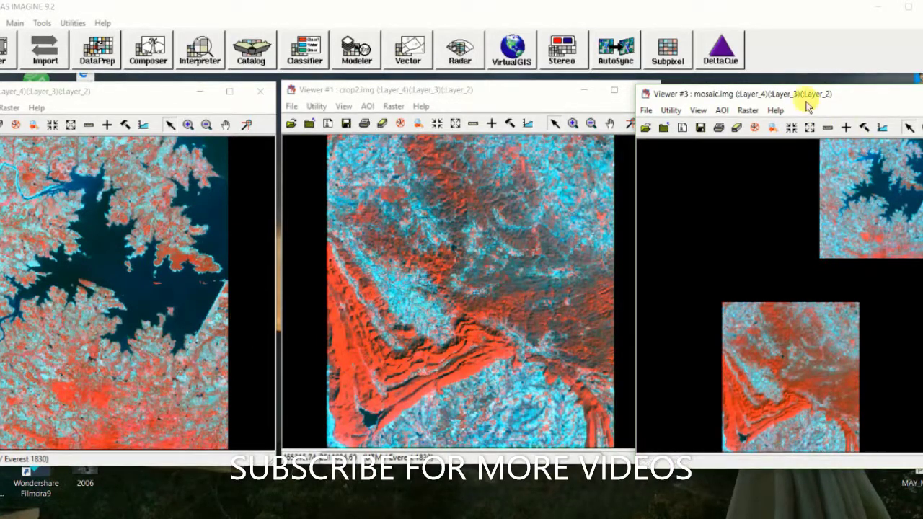
left_click_drag(805, 95, 703, 90)
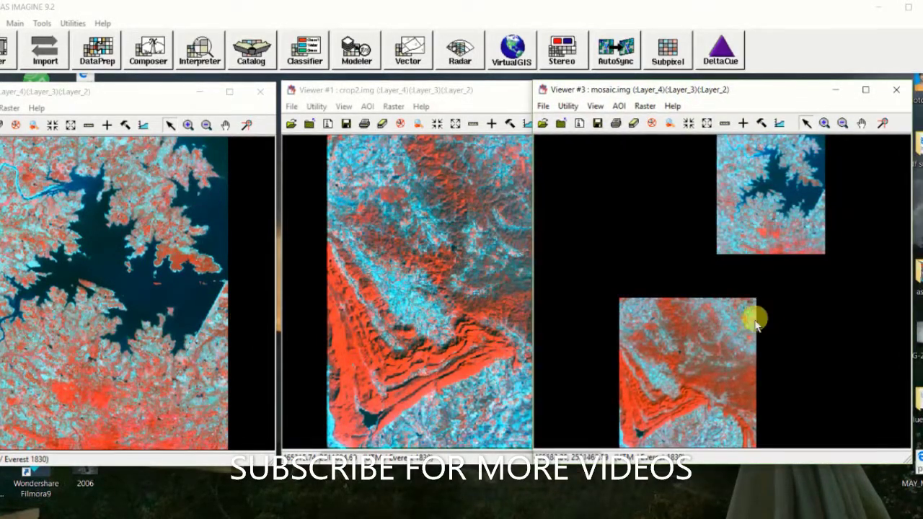